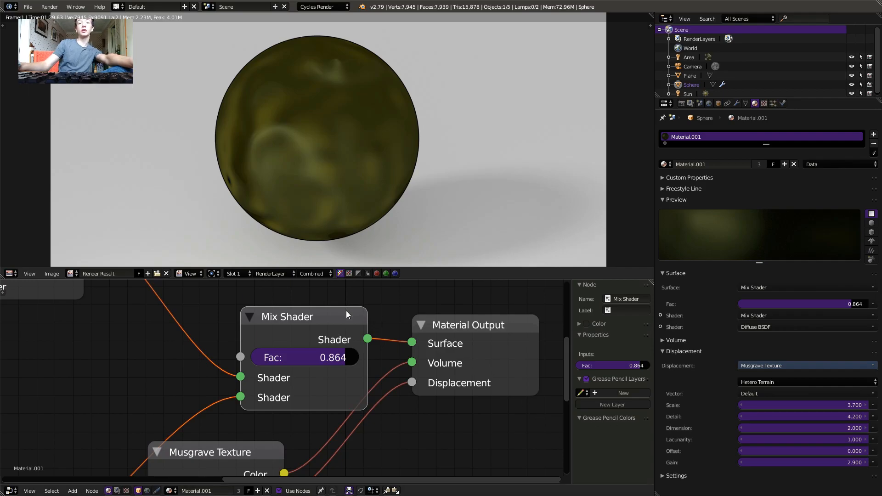
Move the final Mix Shader node farther from Material Output and choose Node Editor as the lower area's editor type.
drag(347, 314, 304, 303)
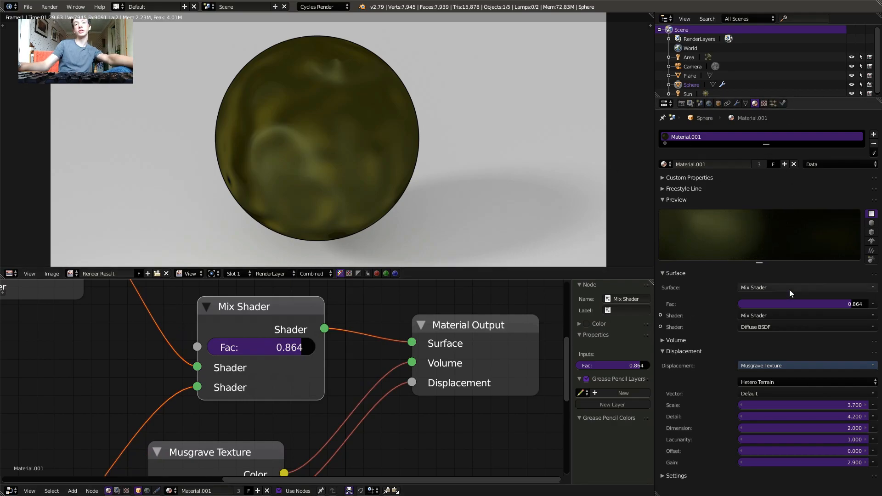
scroll(317, 368, down, 5)
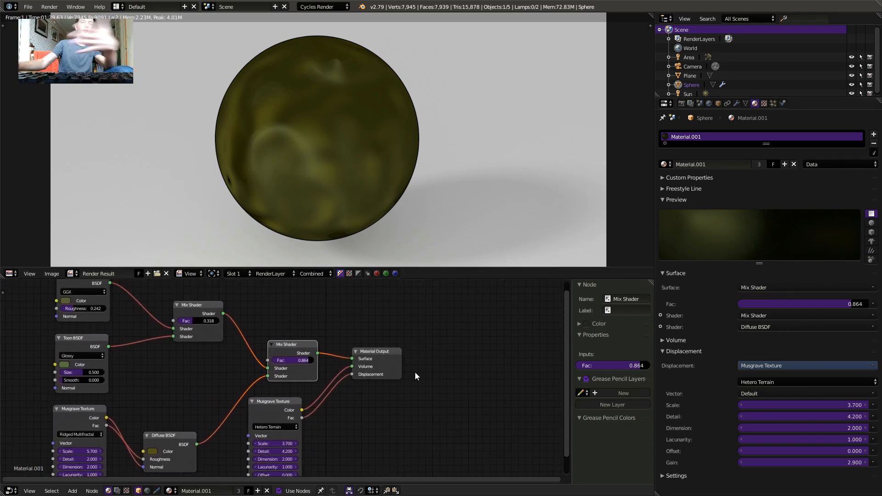
click(6, 491)
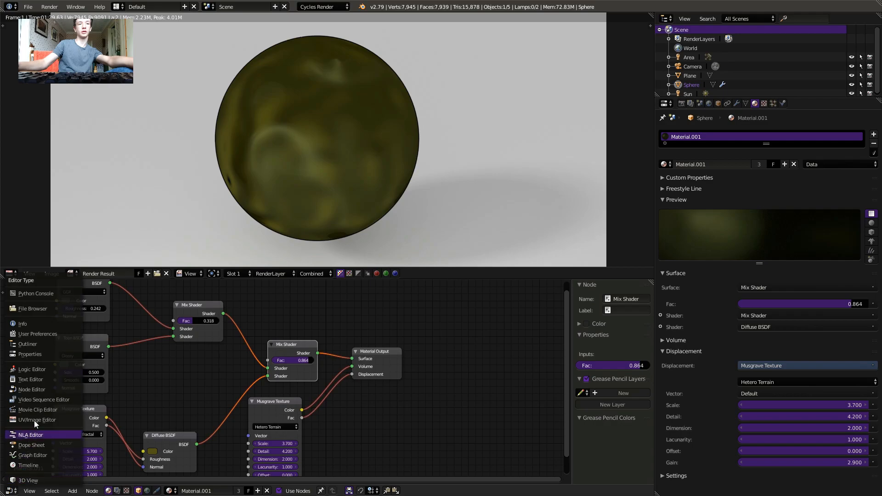
click(39, 390)
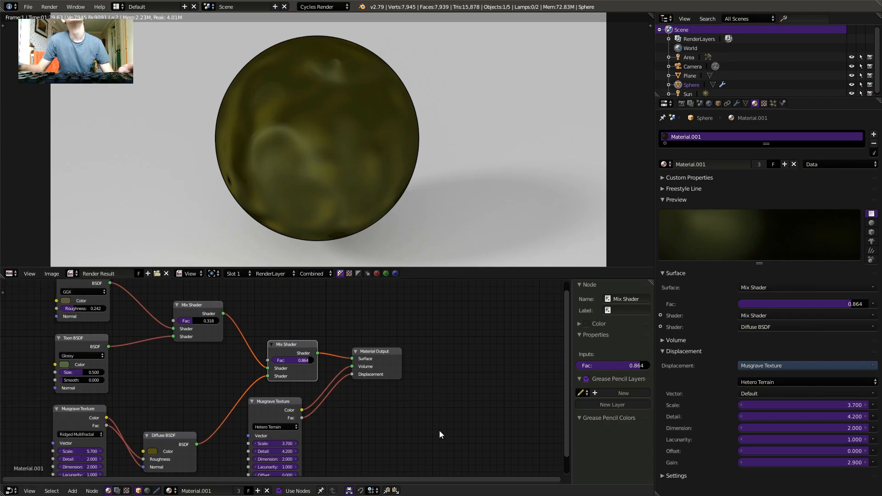
Switch the area showing the render result to the 3D View.
scroll(440, 415, up, 4)
middle_drag(357, 359, 365, 394)
scroll(247, 337, up, 1)
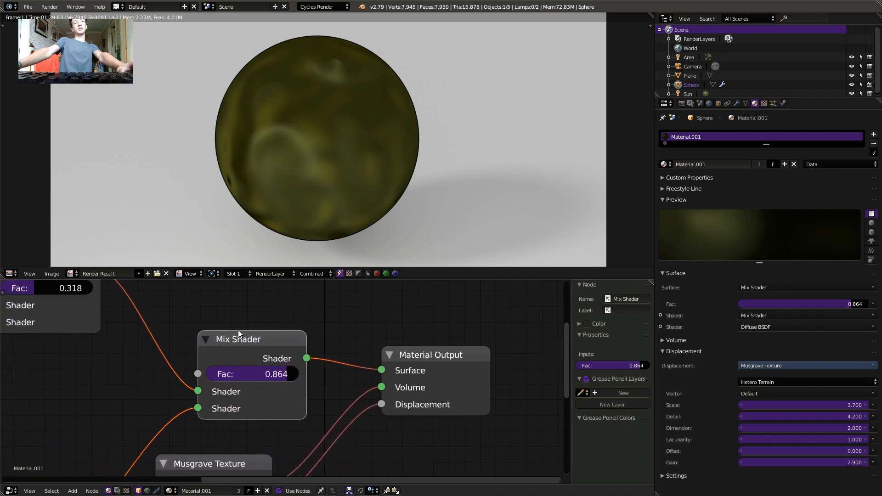
click(10, 273)
click(23, 262)
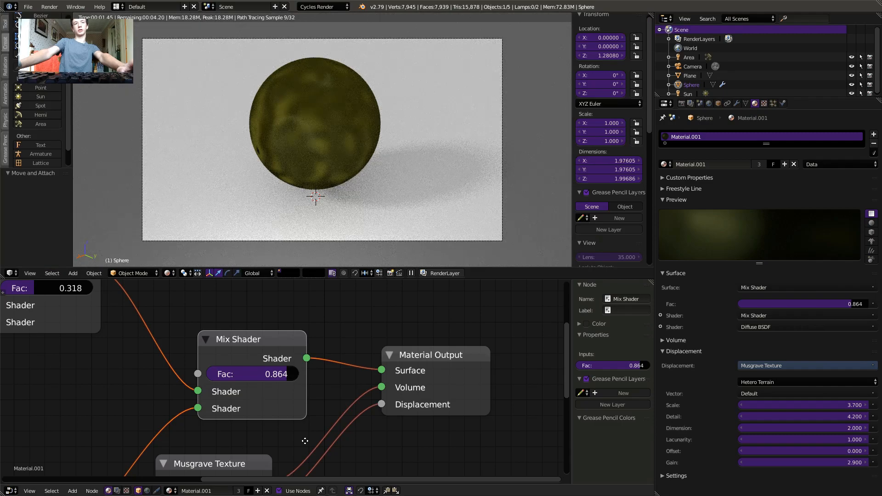
Select the Diffuse BSDF node and examine its incoming Musgrave Texture connections.
middle_drag(305, 441, 298, 416)
scroll(292, 381, down, 2)
scroll(240, 370, down, 1)
scroll(239, 371, up, 1)
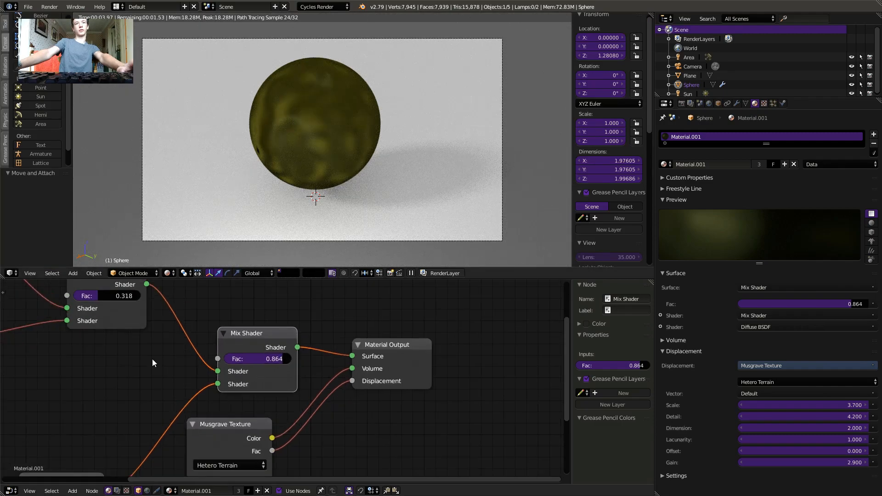
middle_drag(197, 399, 381, 334)
scroll(328, 412, up, 2)
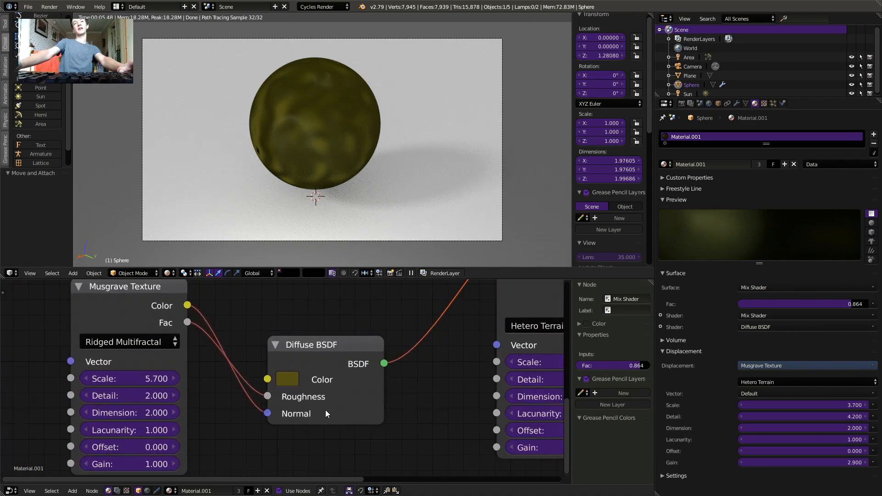
scroll(329, 410, up, 1)
click(321, 342)
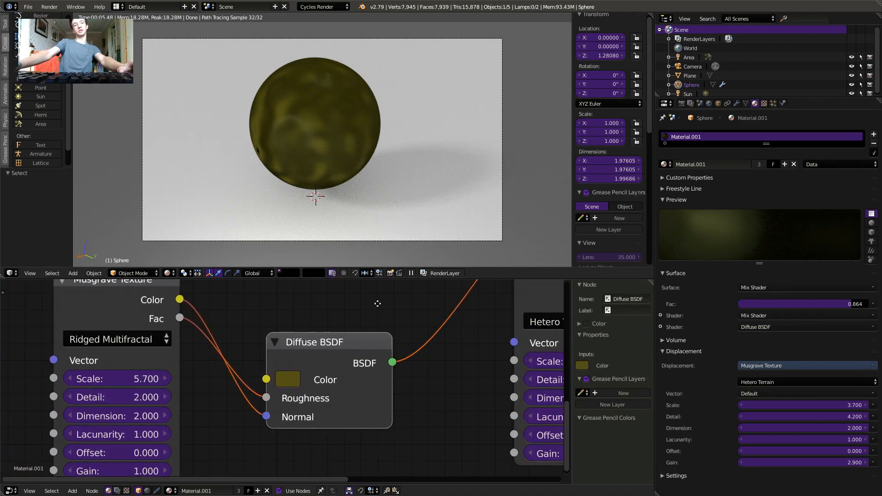
middle_drag(377, 303, 362, 290)
Find Diffuse BSDF among the shader nodes that can be added and check the existing Diffuse node's colour.
click(73, 490)
mouse_move(90, 455)
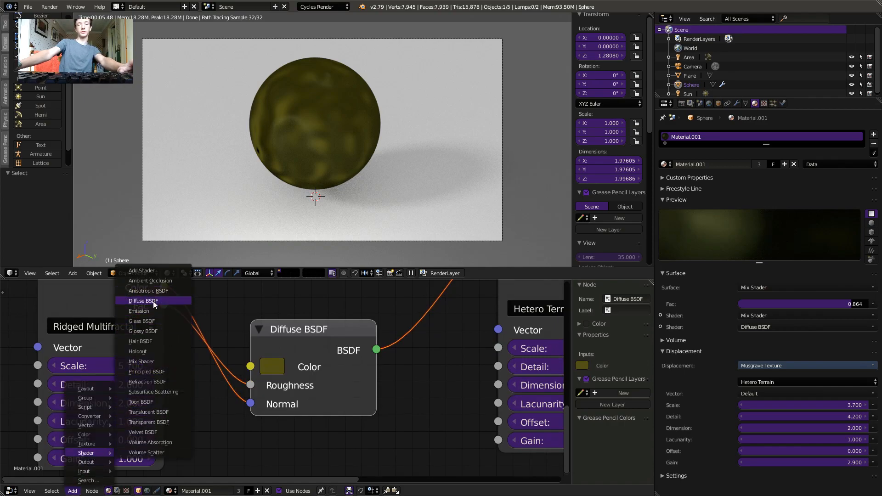
scroll(390, 382, down, 1)
middle_drag(245, 376, 333, 365)
click(365, 359)
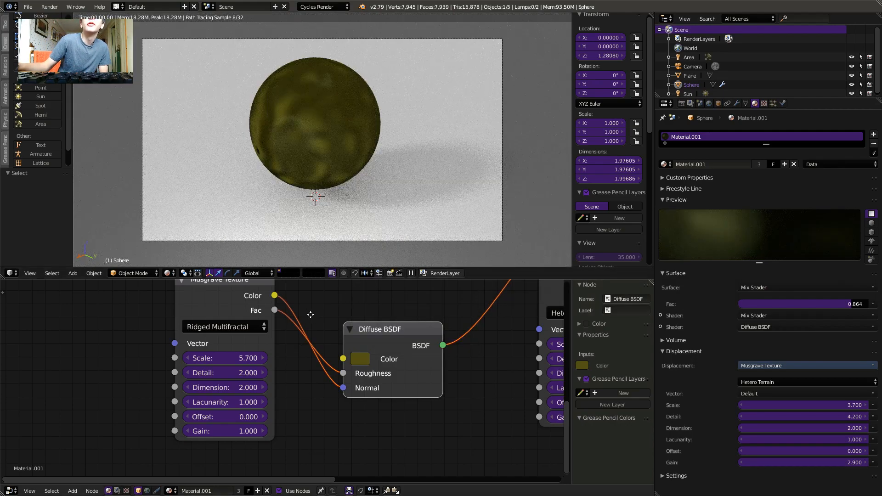
middle_drag(313, 311, 307, 324)
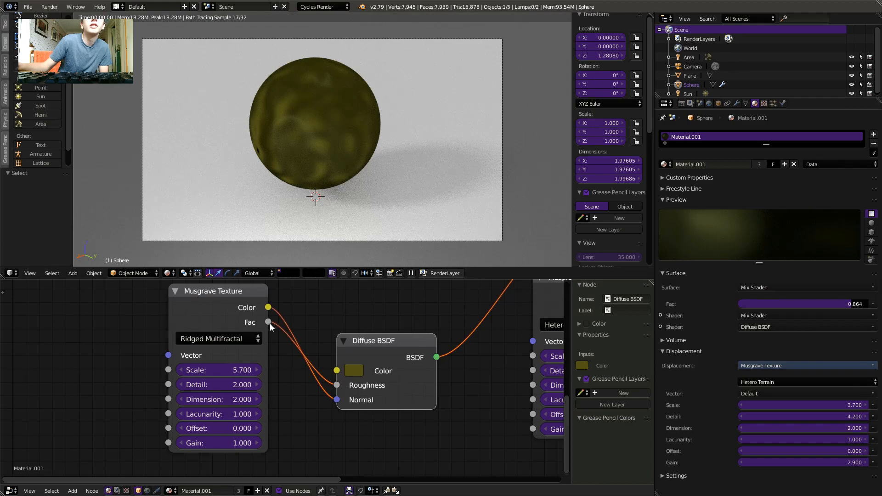
Move the Musgrave Texture node that feeds the Diffuse BSDF slightly farther away from it.
click(233, 297)
drag(201, 296, 192, 295)
click(74, 491)
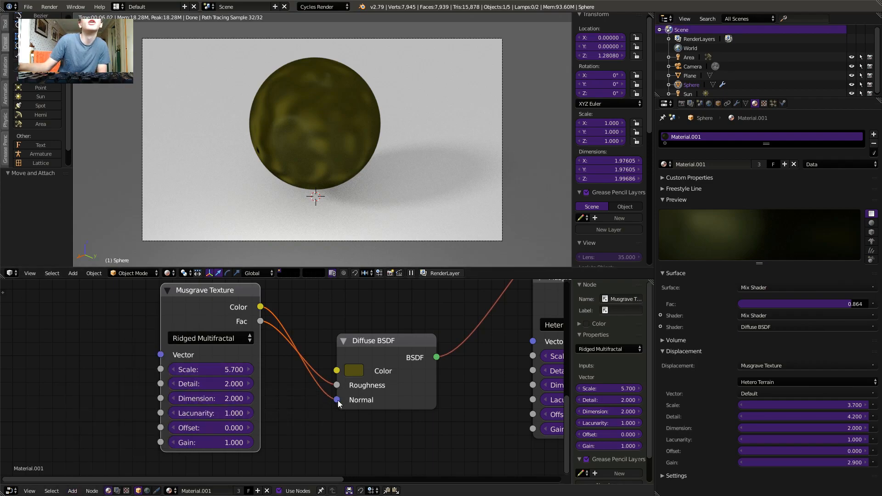
Check the type options and the Scale value of the Musgrave Texture connected to the Diffuse BSDF.
middle_drag(296, 401, 271, 397)
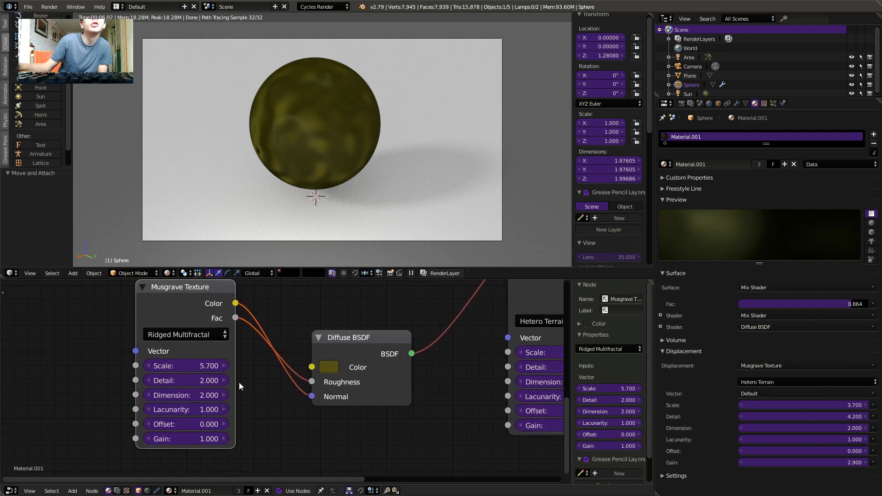
click(157, 336)
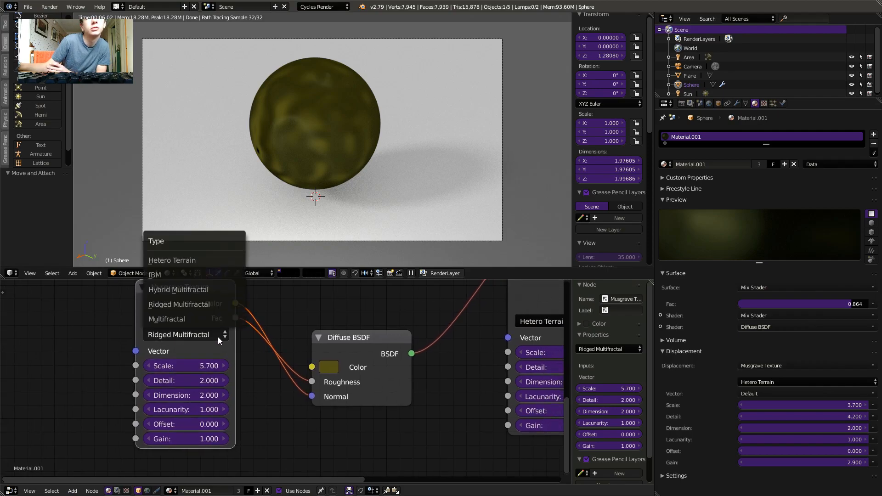
middle_drag(243, 438, 222, 443)
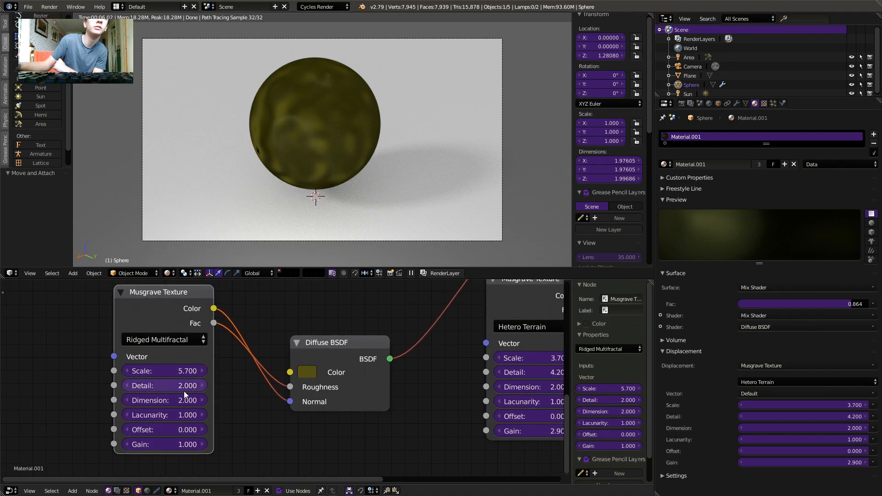
click(156, 373)
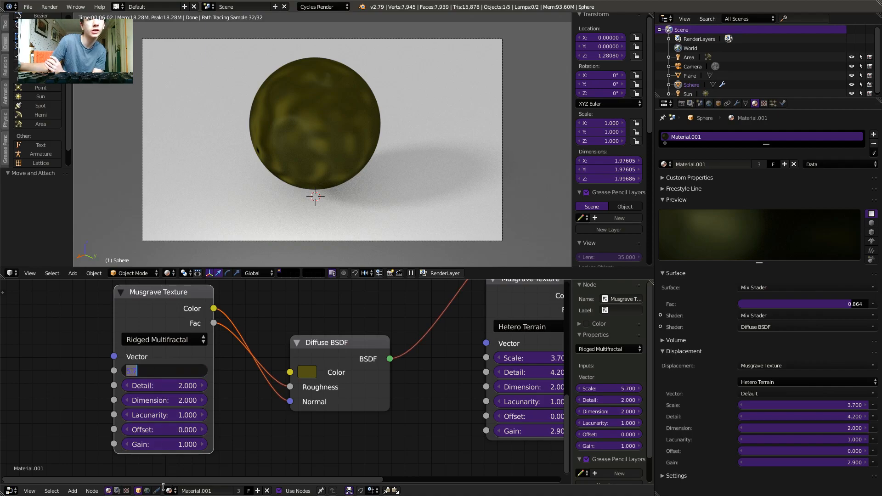
click(162, 454)
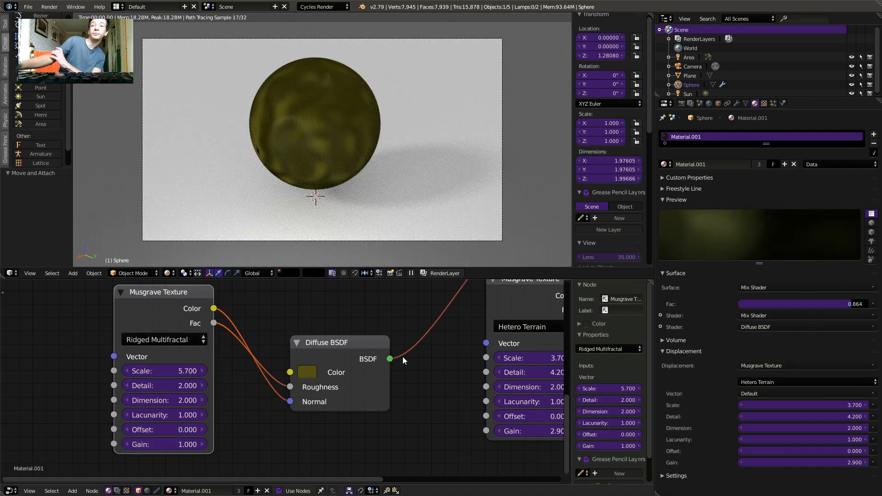
Examine the Glossy BSDF and Toon BSDF nodes and look for them among the shaders that can be added.
middle_drag(402, 357, 223, 241)
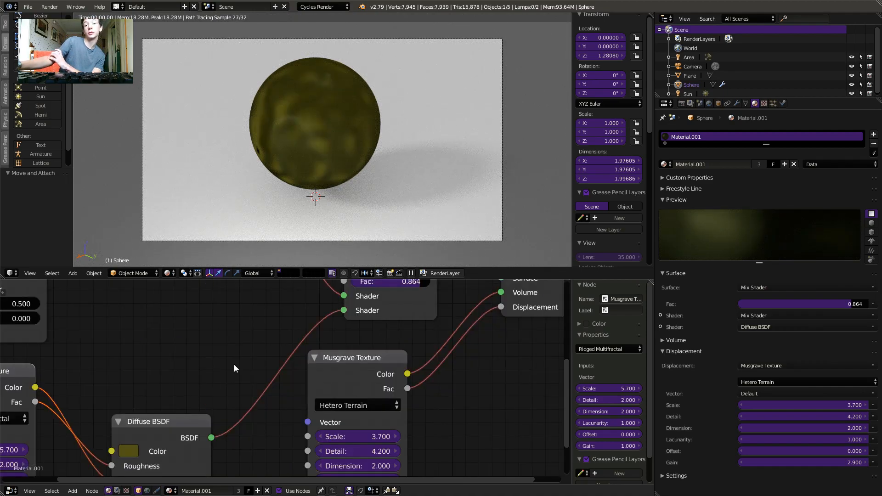
middle_drag(235, 368, 241, 445)
middle_drag(224, 385, 309, 392)
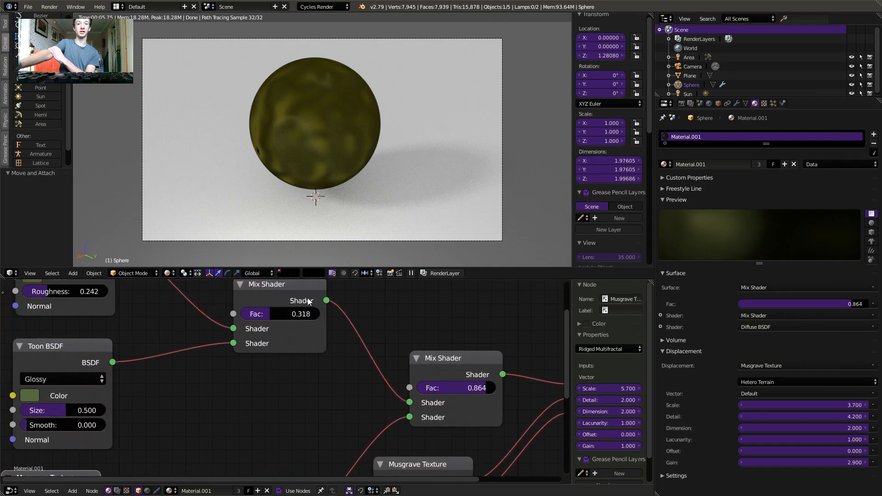
middle_drag(145, 331, 277, 345)
scroll(308, 363, down, 3)
click(196, 294)
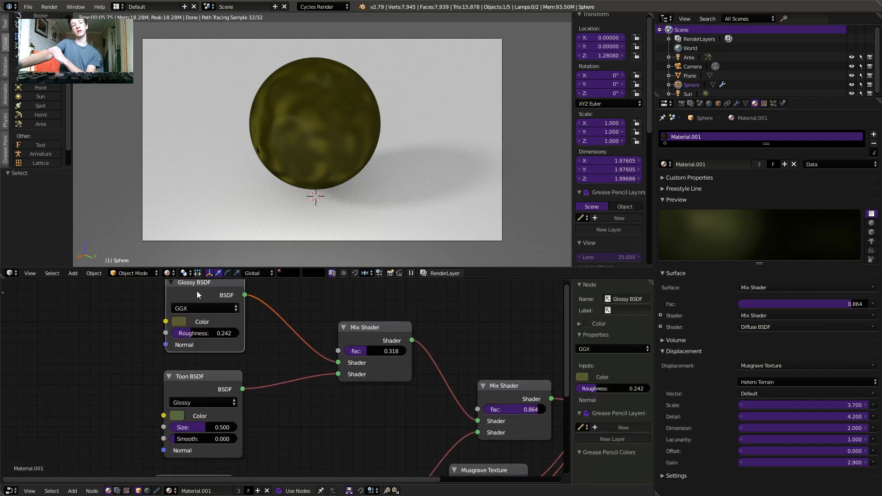
click(204, 379)
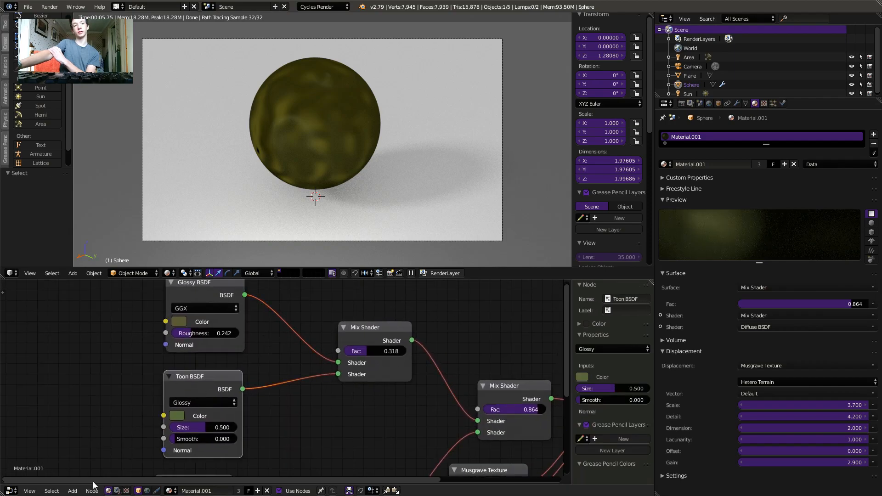
click(72, 491)
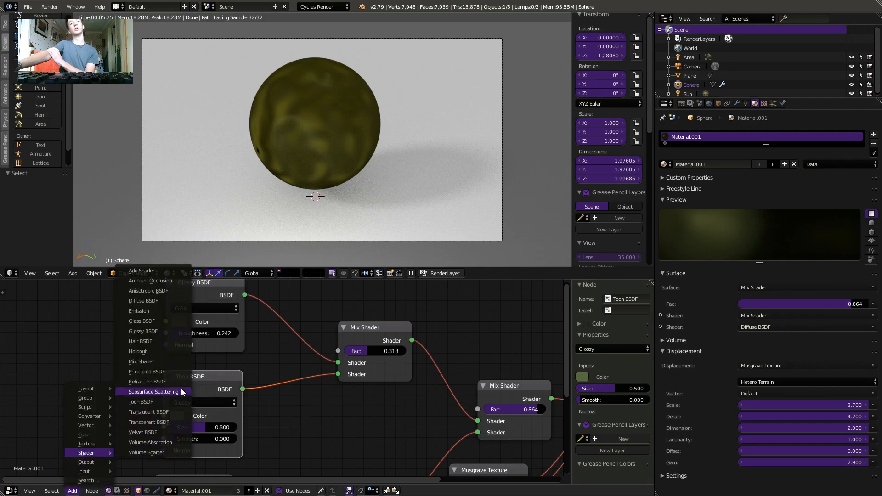
Set the Glossy BSDF node's distribution to GGX.
middle_drag(229, 354, 178, 341)
scroll(185, 369, down, 4)
scroll(232, 370, up, 10)
scroll(250, 388, down, 1)
middle_drag(250, 388, 327, 423)
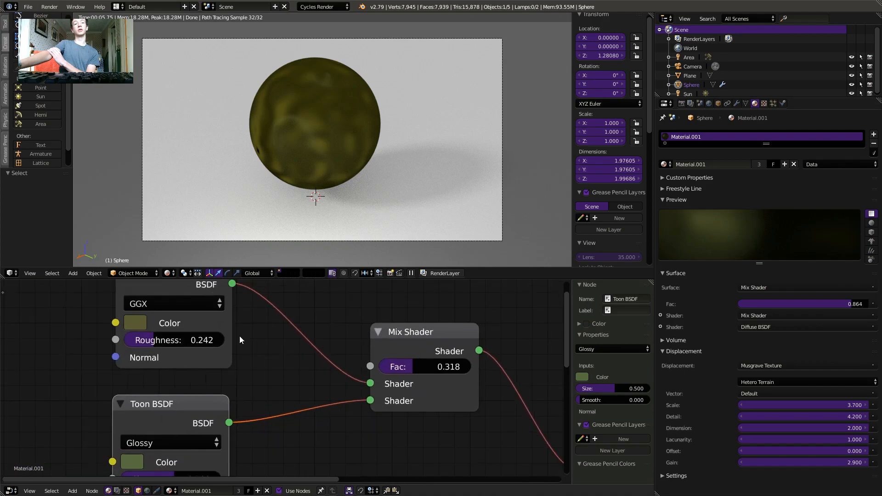
scroll(240, 340, down, 1)
middle_drag(240, 340, 234, 400)
click(194, 341)
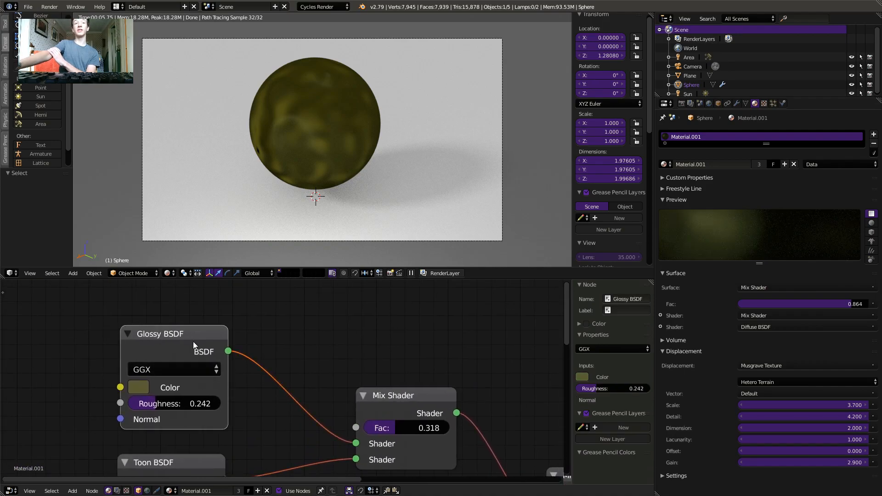
click(180, 369)
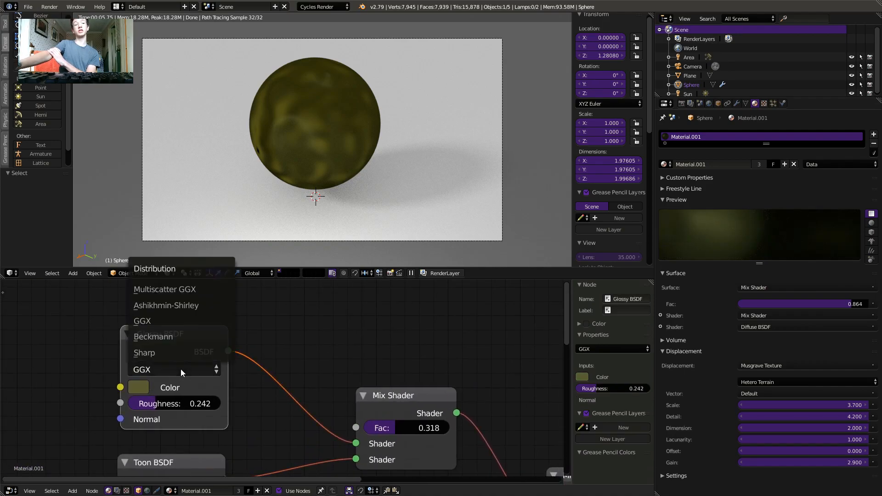
click(186, 320)
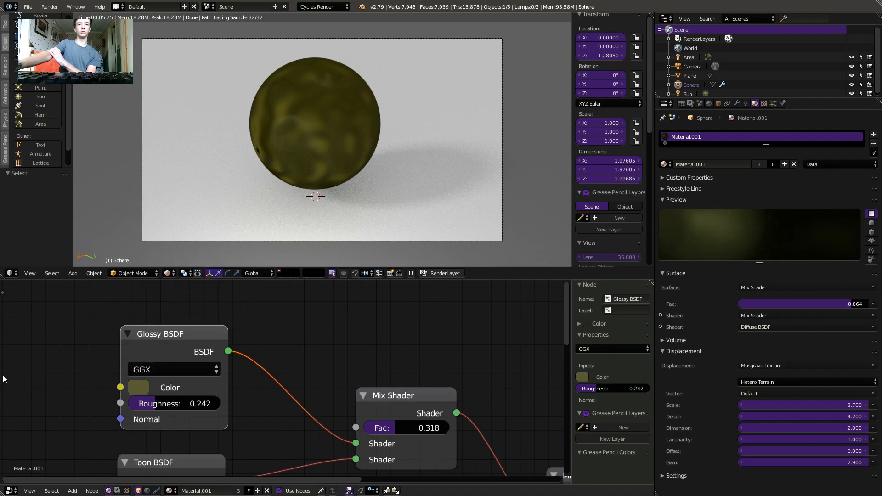
Select the Mix Shader that combines the Glossy and Toon BSDF nodes and check its inputs.
middle_drag(246, 435, 213, 390)
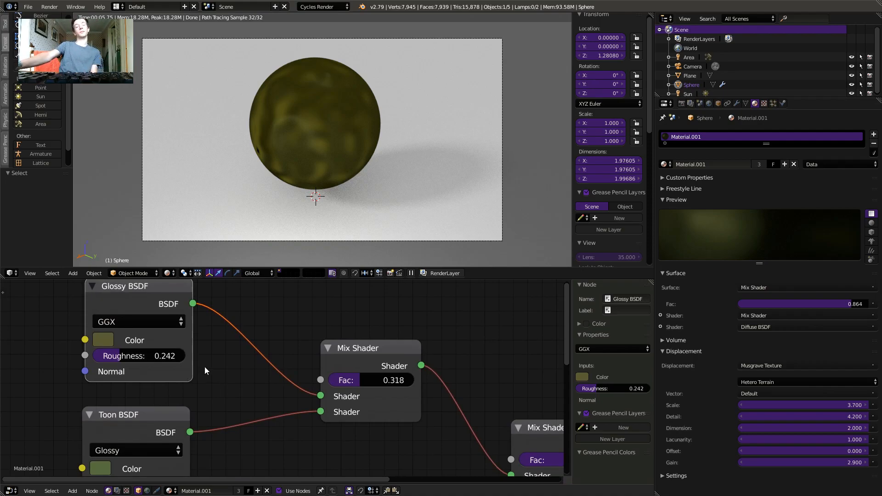
middle_drag(203, 364, 176, 323)
scroll(176, 323, down, 2)
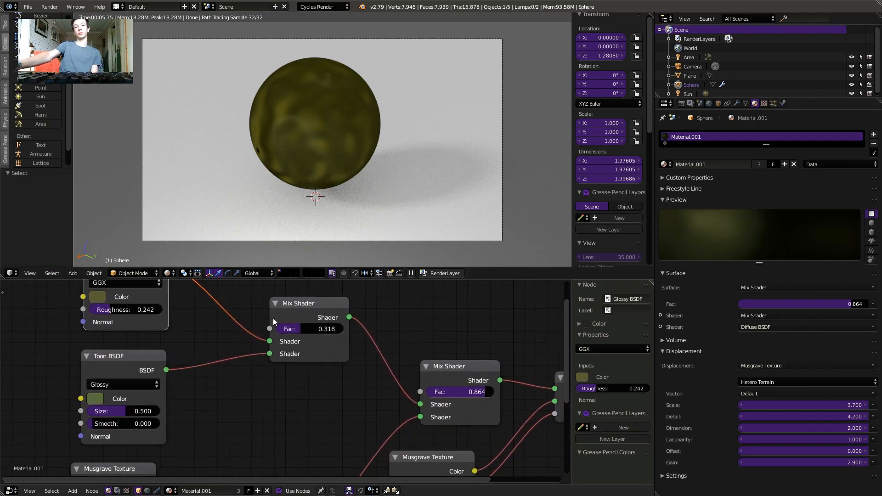
click(300, 310)
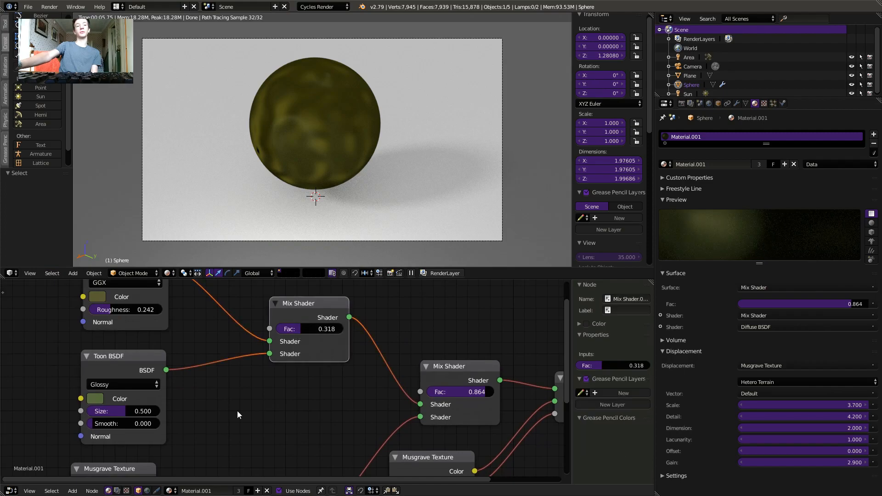
Set the Toon BSDF node's component to Glossy.
click(93, 369)
scroll(188, 397, up, 1)
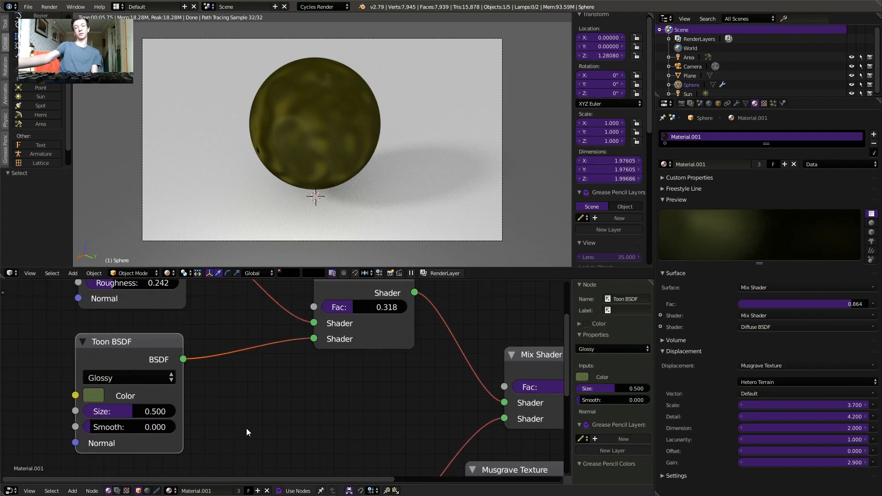
scroll(243, 442, up, 1)
middle_drag(244, 442, 390, 404)
click(270, 347)
click(256, 345)
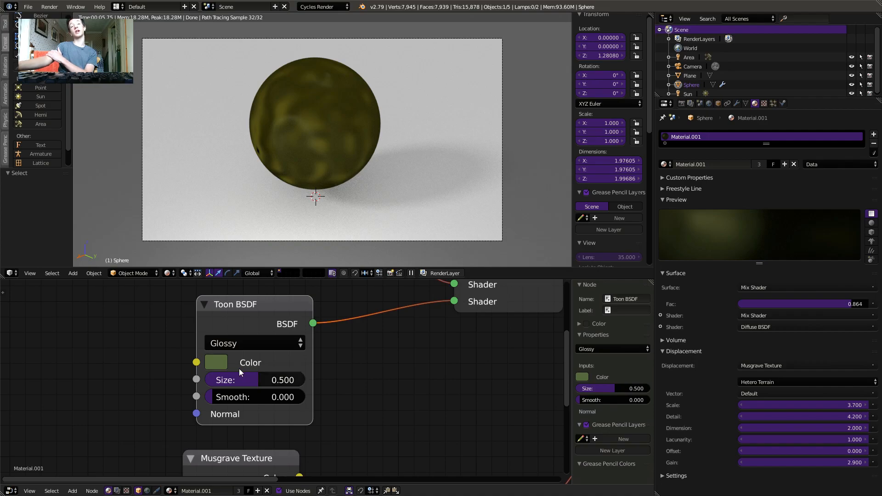
Try adjusting the Fac value of the Mix Shader that blends the Glossy and Toon BSDF nodes.
scroll(333, 350, down, 2)
middle_drag(333, 350, 120, 422)
scroll(266, 426, up, 1)
middle_drag(267, 426, 316, 415)
scroll(246, 412, up, 5)
scroll(265, 334, down, 1)
mouse_move(280, 356)
mouse_down()
mouse_move(294, 356)
mouse_move(284, 356)
mouse_up()
key(ctrl+z)
key(ctrl+z)
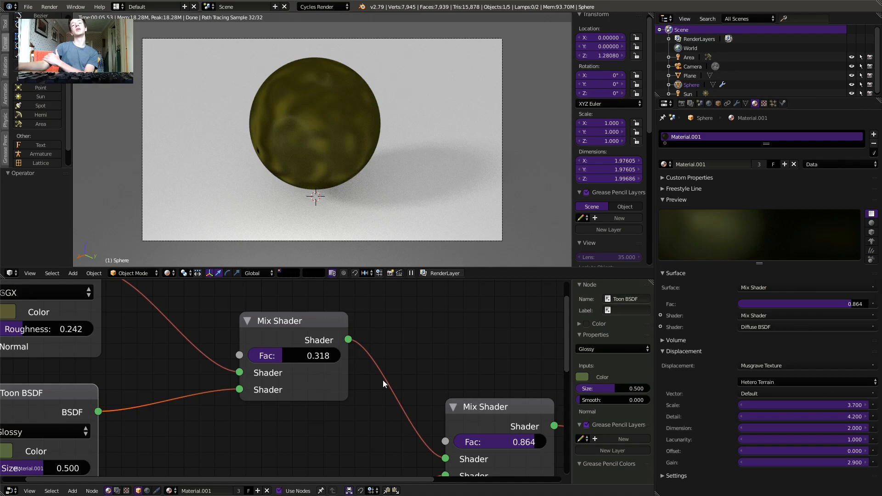
Move the Mix Shader node connected to the Material Output surface slightly up and to the left.
middle_drag(451, 321, 334, 421)
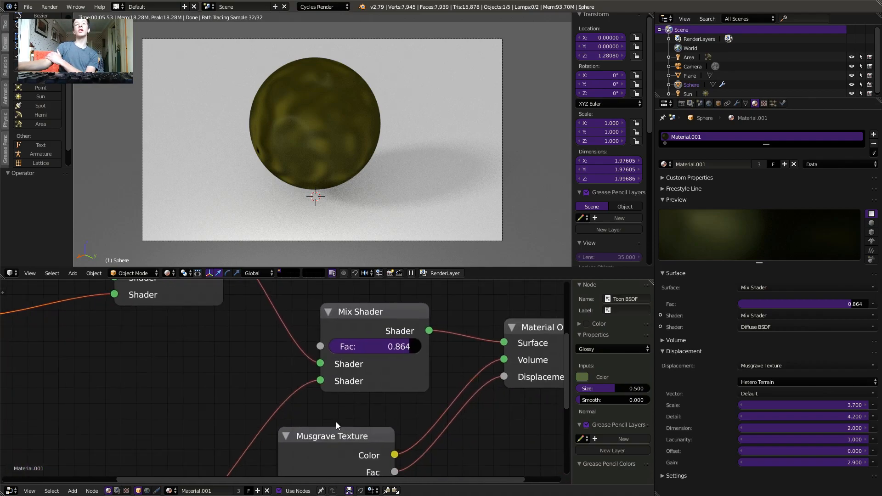
scroll(335, 413, down, 5)
click(344, 338)
drag(344, 338, 332, 322)
scroll(97, 362, down, 5)
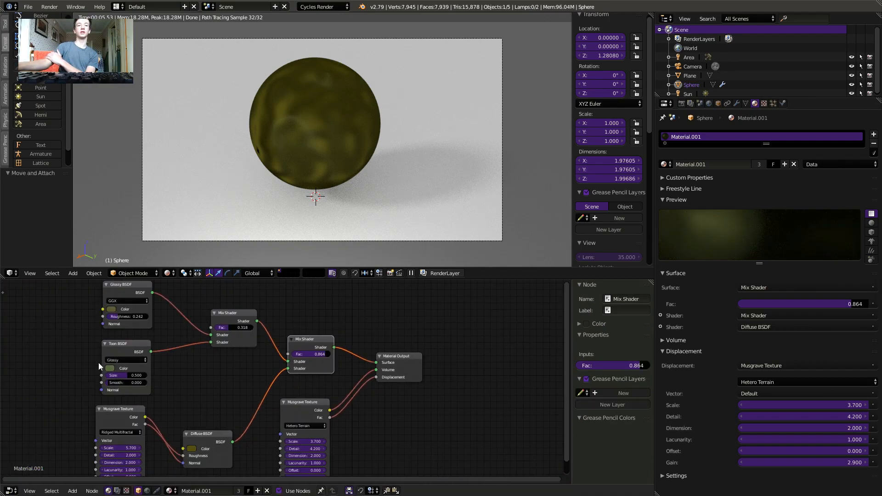
Examine the main Mix Shader and the Ridged Multifractal Musgrave Texture feeding the Diffuse BSDF's Roughness and Normal.
key(KP_Decimal)
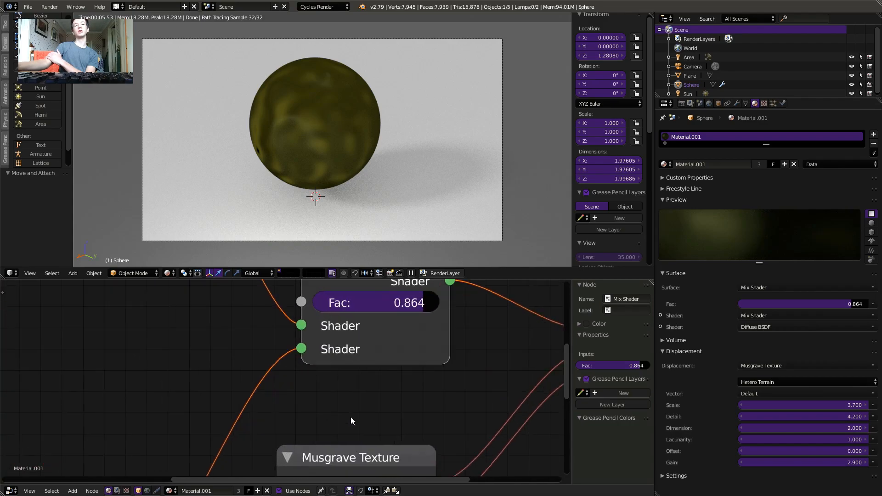
middle_drag(360, 383, 359, 383)
scroll(359, 382, down, 2)
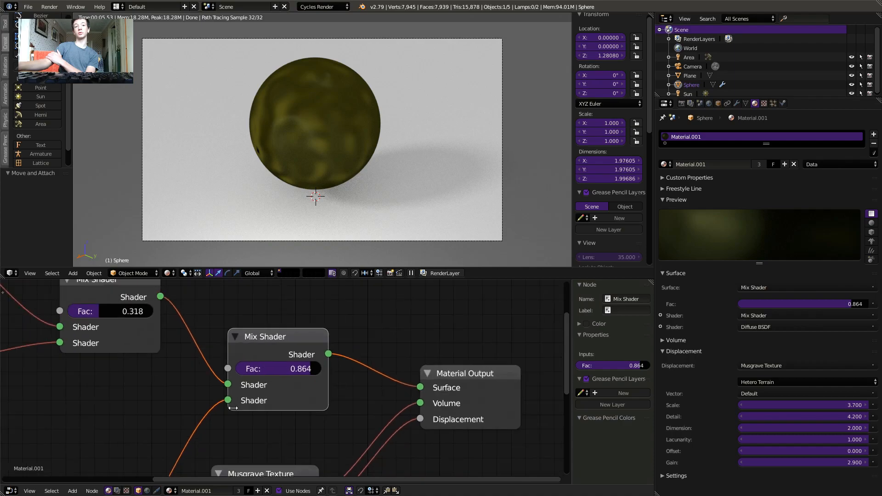
middle_drag(227, 468, 108, 251)
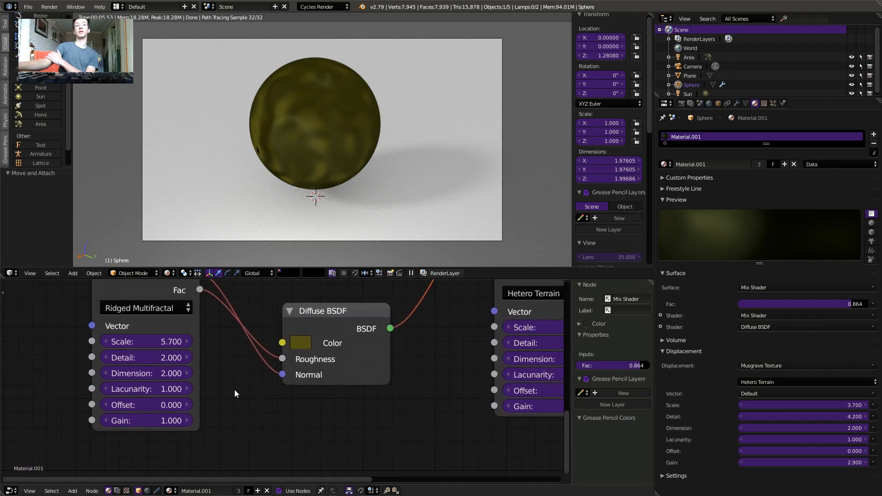
middle_drag(57, 270, 78, 305)
drag(77, 305, 95, 316)
key(ctrl+z)
Review the links from the Toon BSDF through both Mix Shaders, and the Hetero Terrain Musgrave Texture's links to the Material Output.
middle_drag(337, 281, 271, 447)
middle_drag(353, 354, 329, 335)
scroll(329, 335, down, 1)
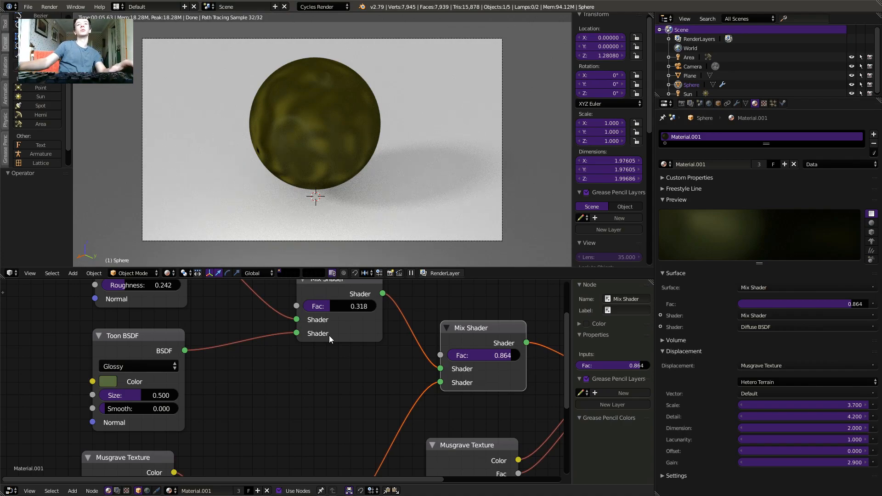
scroll(268, 139, up, 1)
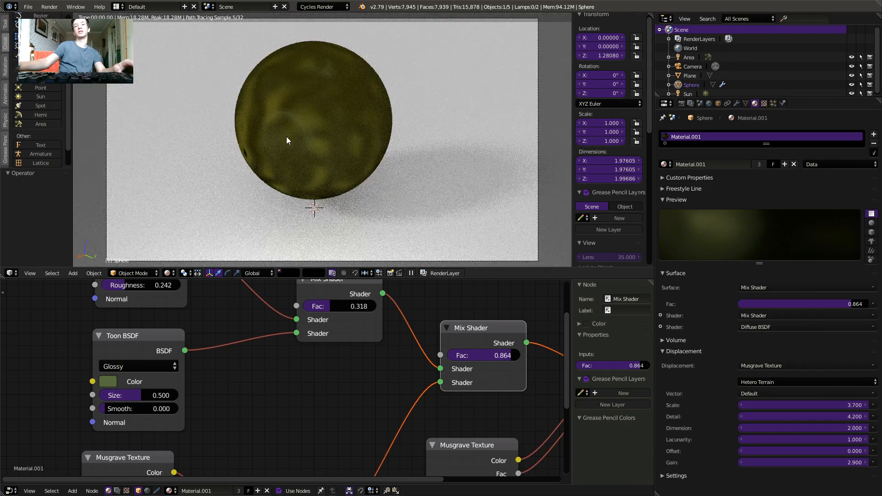
middle_drag(349, 384, 249, 316)
middle_drag(538, 435, 482, 418)
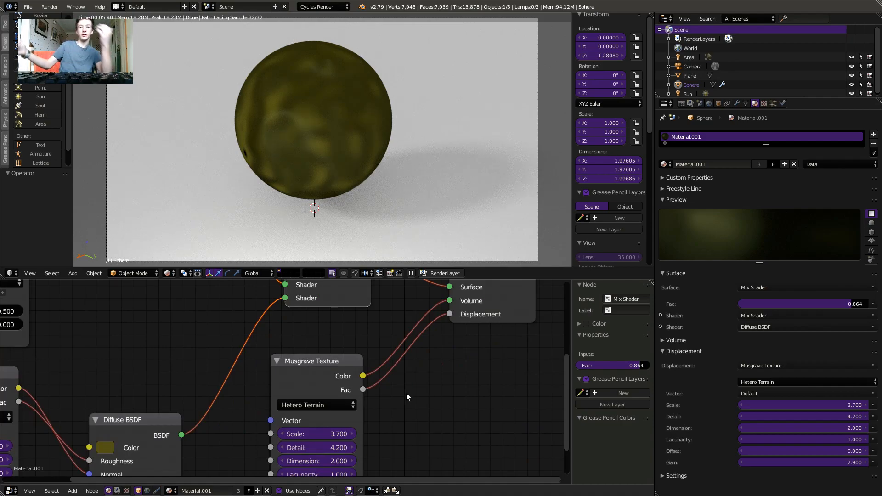
middle_drag(407, 402, 366, 323)
middle_drag(347, 329, 284, 364)
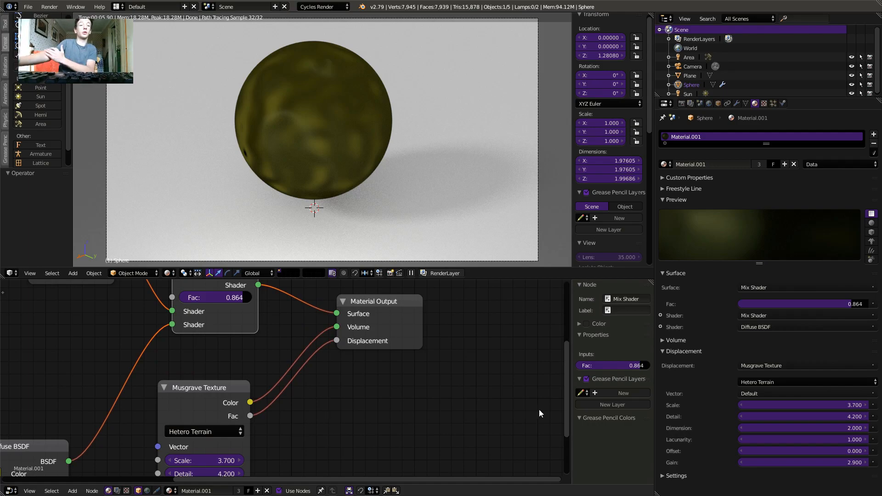
middle_drag(468, 420, 485, 343)
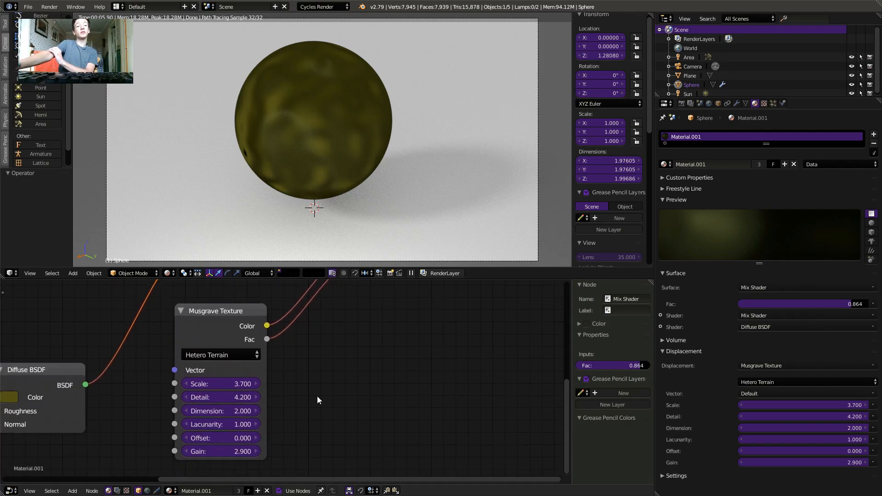
Locate Musgrave Texture among the addable texture nodes and view the type options of the Hetero Terrain Musgrave node.
click(72, 491)
mouse_move(85, 454)
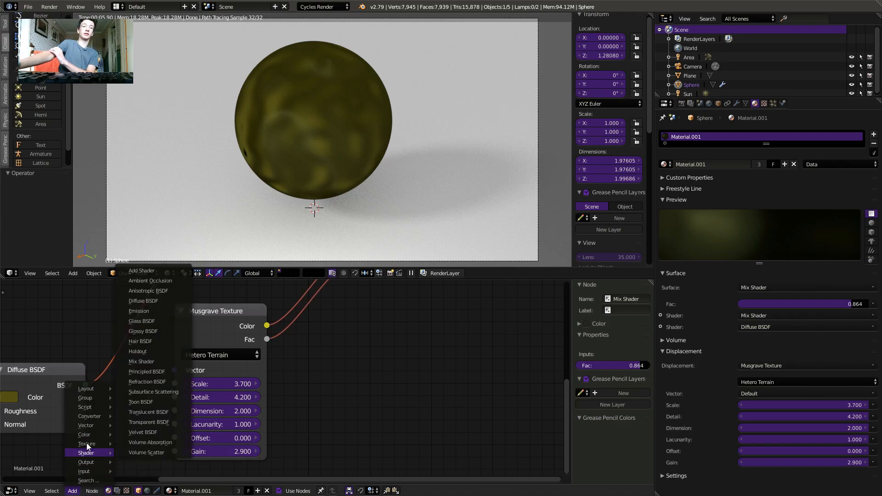
mouse_move(96, 440)
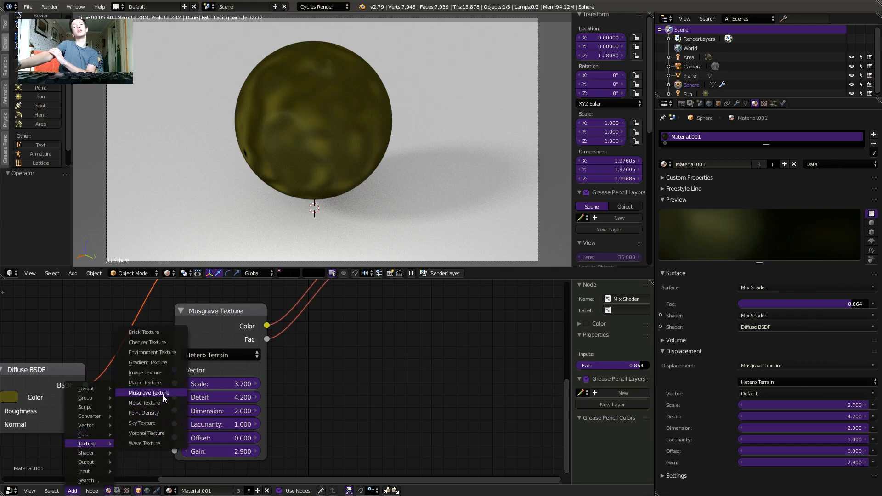
middle_drag(419, 304, 367, 342)
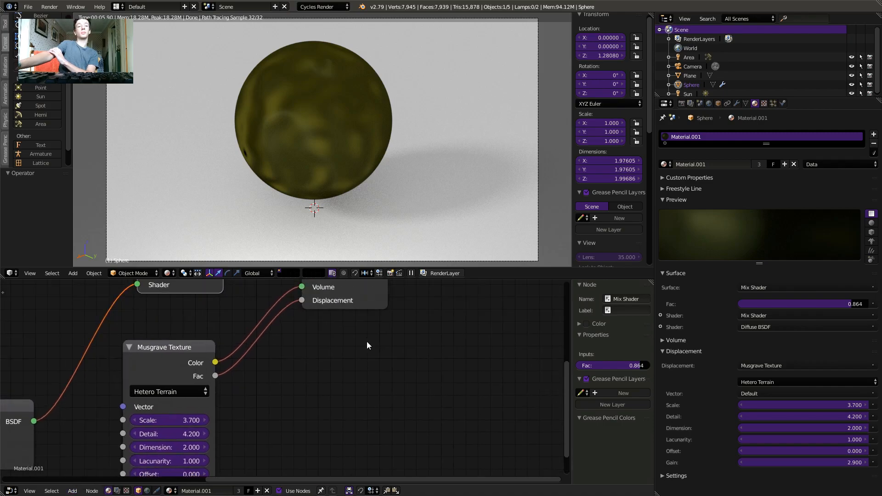
click(194, 388)
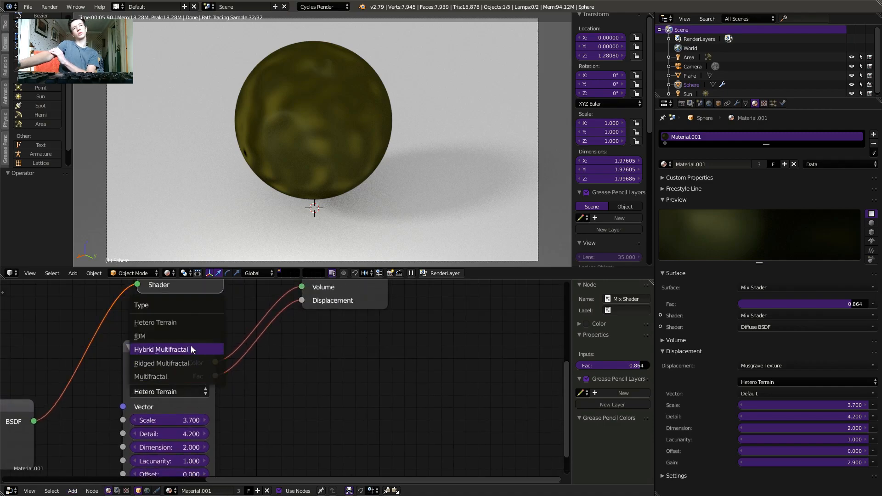
middle_drag(290, 365, 347, 353)
Link the Fac output of the Hetero Terrain Musgrave Texture to the Displacement input of the Material Output.
scroll(334, 384, down, 3)
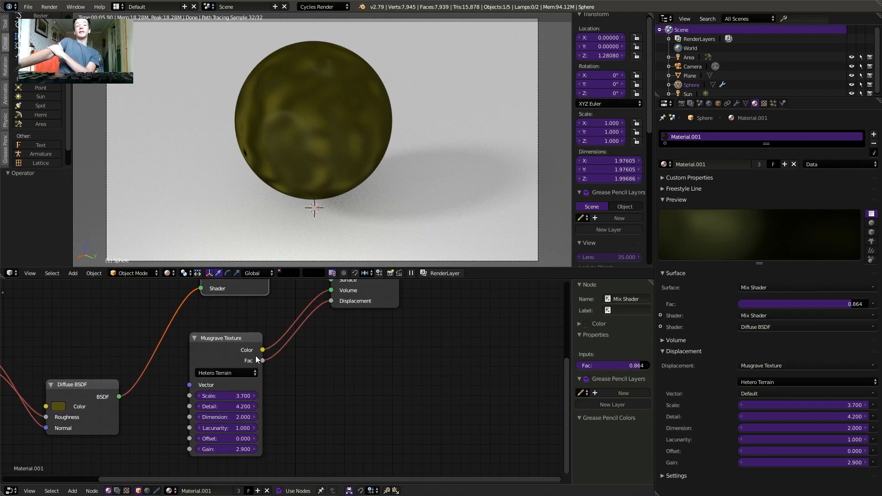
middle_drag(275, 338, 229, 355)
drag(215, 378, 284, 319)
scroll(286, 384, up, 5)
scroll(311, 385, up, 2)
middle_drag(308, 386, 321, 419)
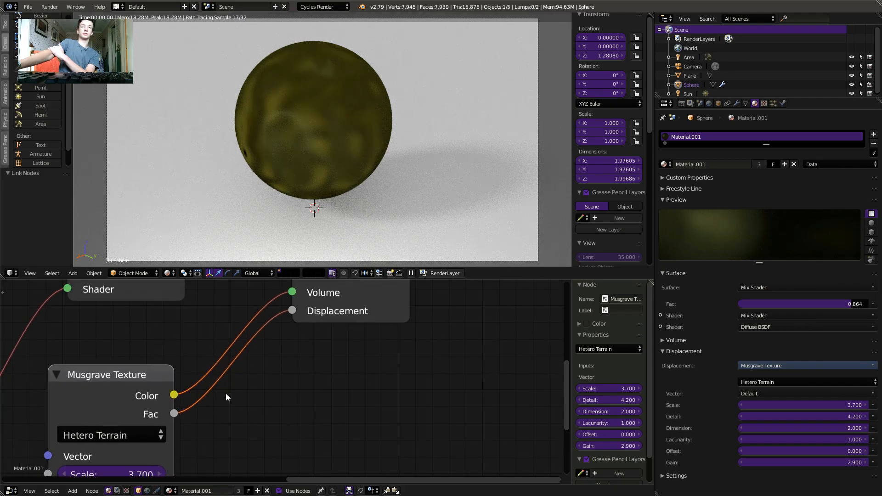
Compare the settings of the Hetero Terrain and Ridged Multifractal Musgrave Texture nodes and check the Diffuse BSDF between them.
scroll(226, 393, down, 1)
middle_drag(225, 394, 313, 332)
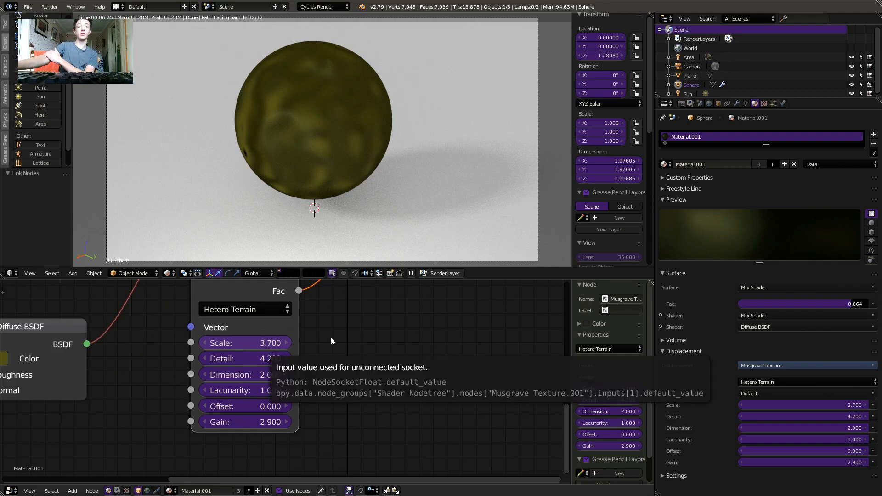
middle_drag(181, 368, 282, 357)
scroll(282, 358, down, 5)
middle_drag(215, 373, 291, 395)
scroll(230, 413, up, 4)
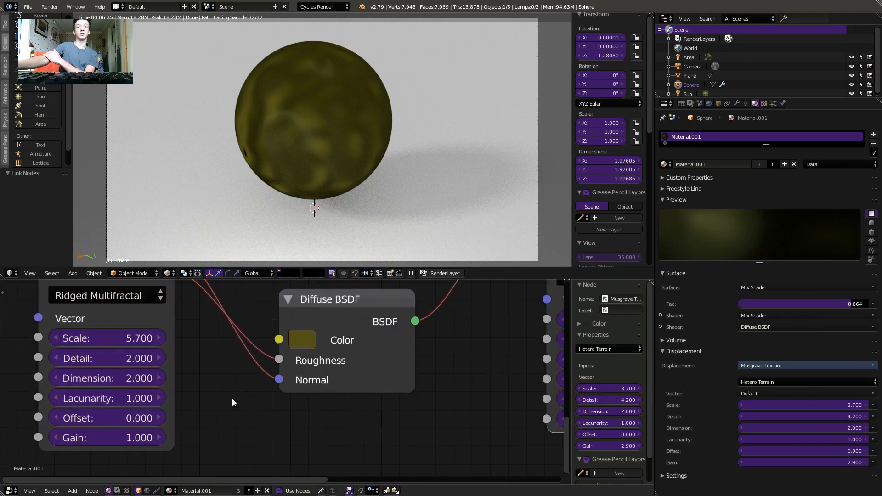
scroll(138, 349, down, 2)
middle_drag(427, 416, 235, 433)
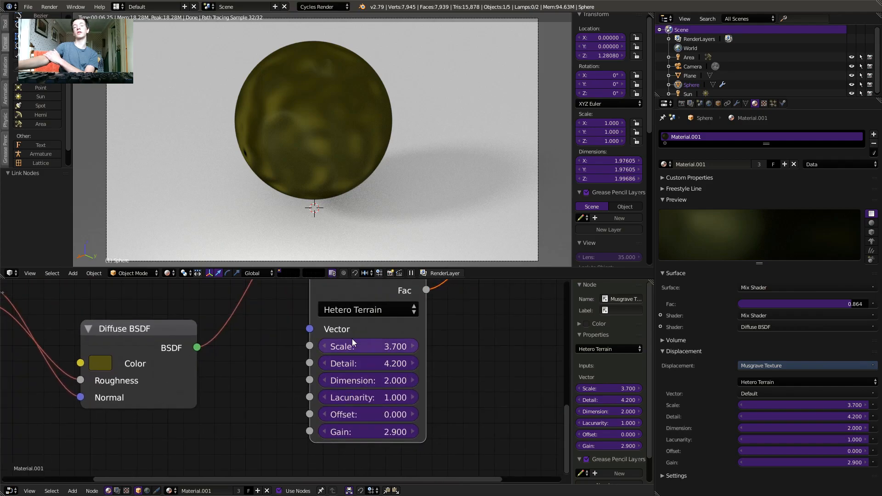
scroll(352, 338, up, 2)
middle_drag(221, 331, 155, 347)
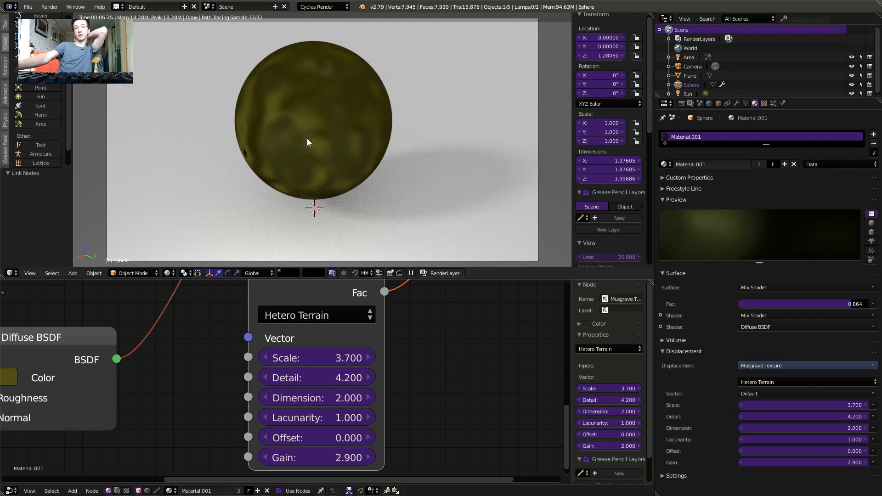
Try a Gain of 21.5 and a Detail of 10.9 on the Hetero Terrain Musgrave Texture, and undo both changes.
drag(310, 454, 423, 453)
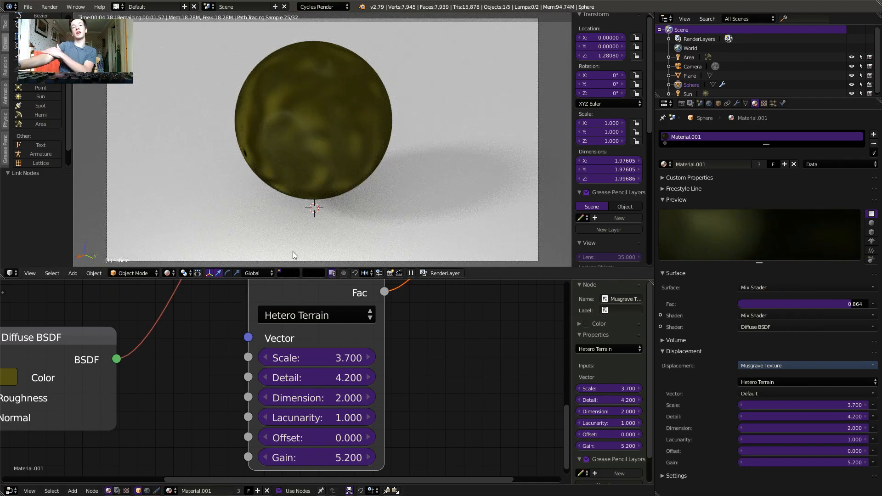
drag(327, 458, 386, 457)
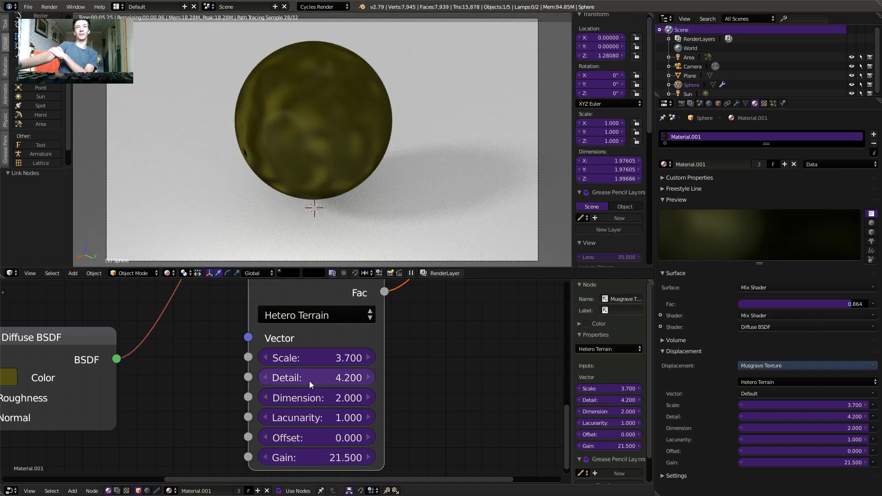
drag(310, 381, 361, 382)
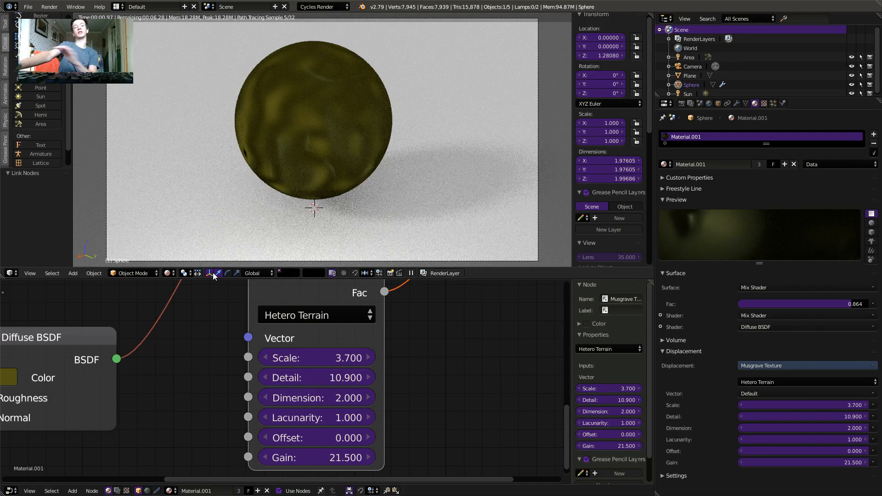
key(ctrl+z)
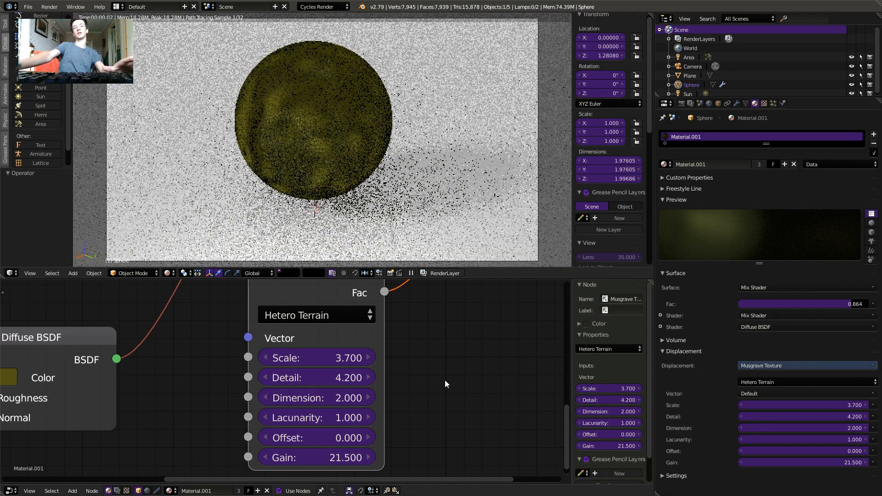
key(ctrl+z)
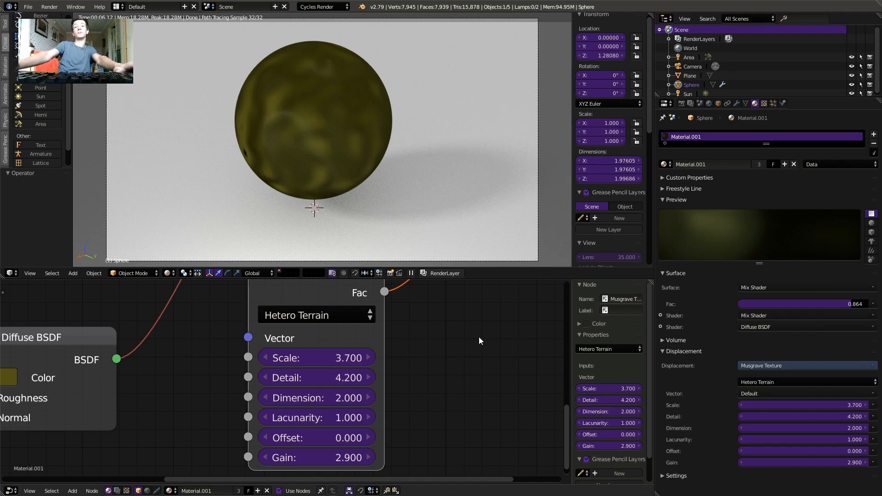
Examine the overall node tree and inspect the rendered sphere up close and from different angles.
middle_drag(469, 354, 378, 495)
scroll(363, 239, down, 1)
scroll(360, 407, down, 1)
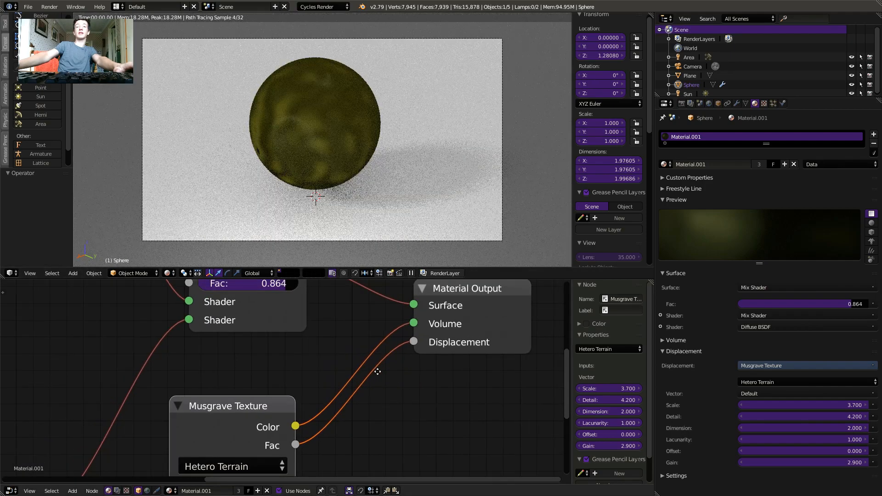
scroll(378, 371, down, 1)
scroll(377, 367, down, 2)
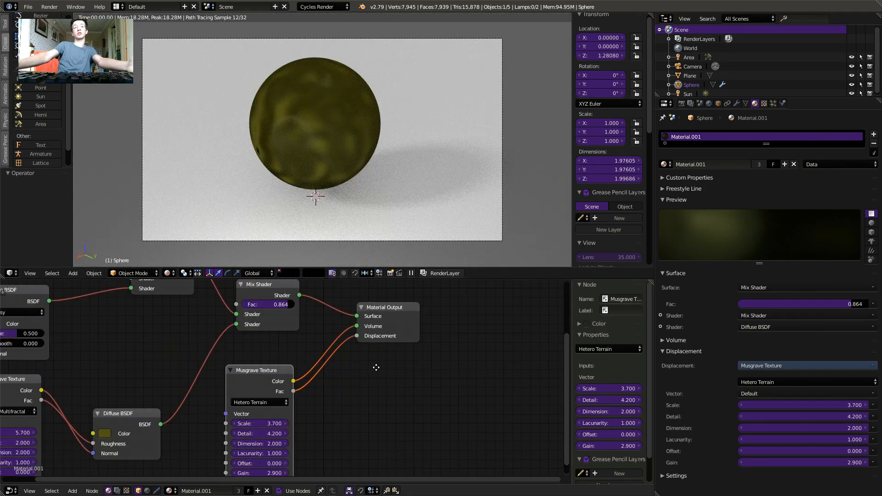
scroll(376, 368, down, 1)
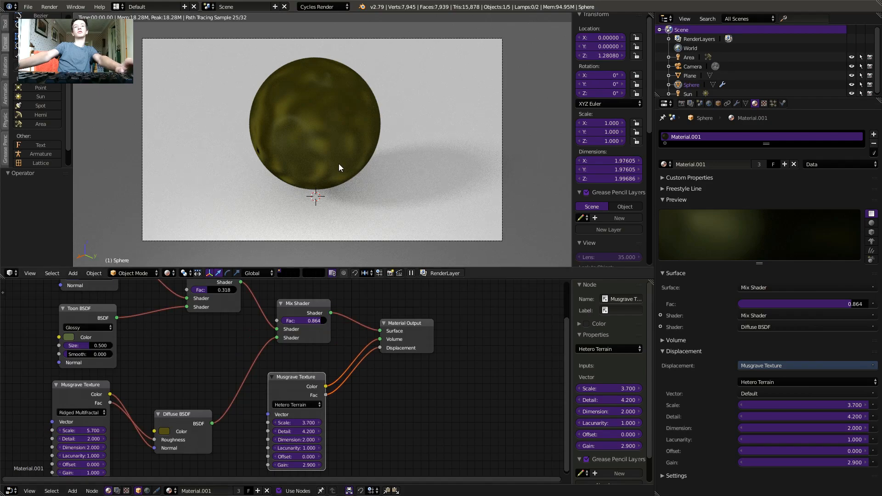
middle_drag(329, 138, 356, 144)
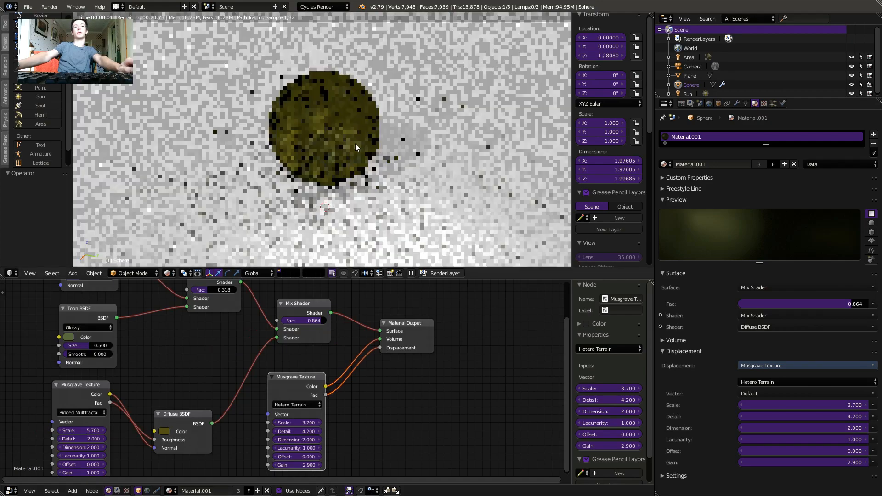
scroll(353, 146, up, 6)
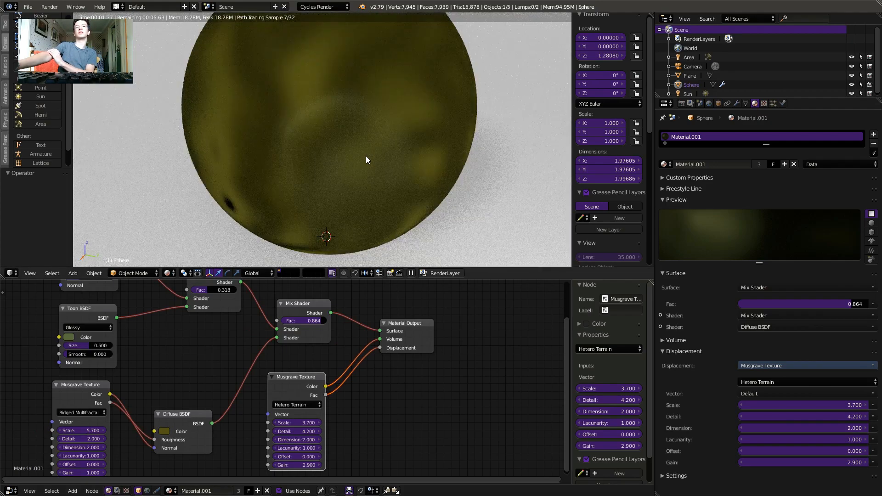
scroll(377, 152, down, 2)
scroll(389, 147, down, 3)
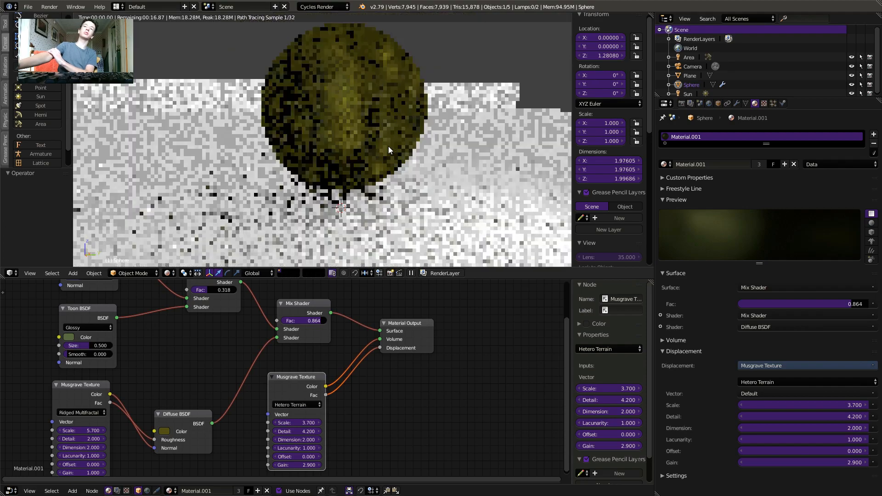
middle_drag(388, 146, 170, 358)
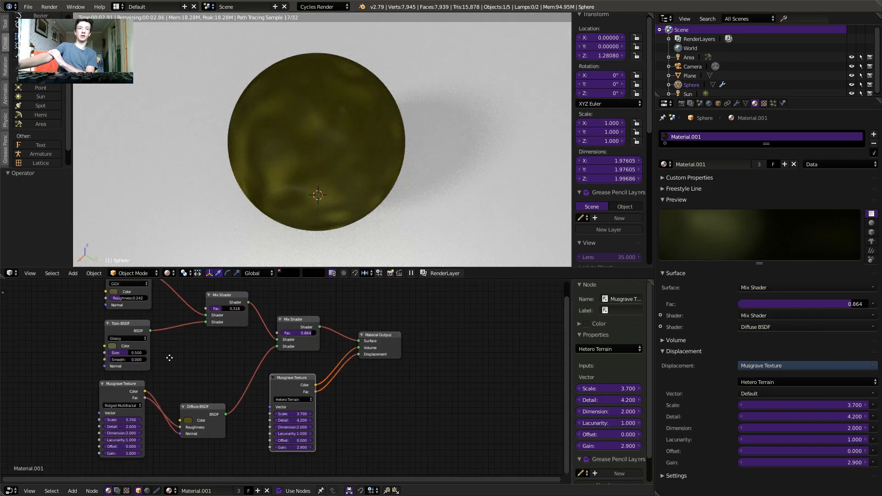
Change the Diffuse BSDF color to a dark neutral grey with R 0.129, G 0.132 and B 0.126.
middle_drag(170, 358, 157, 362)
click(176, 424)
click(197, 358)
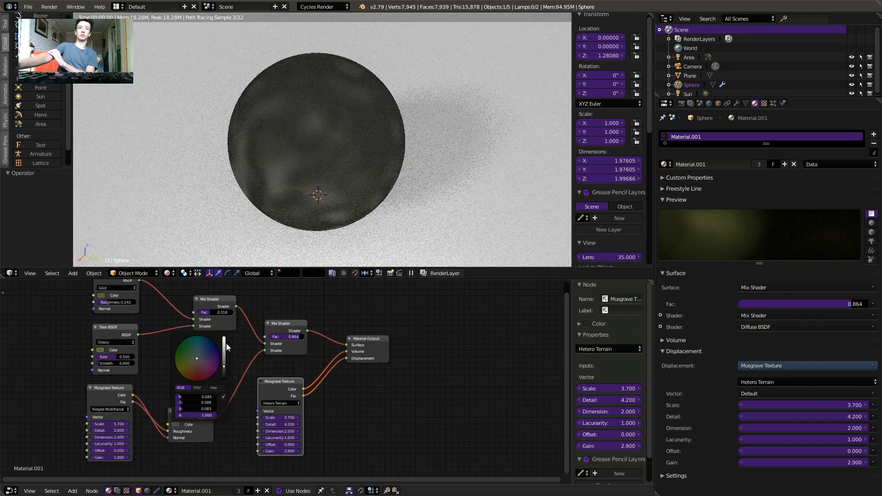
drag(226, 347, 224, 362)
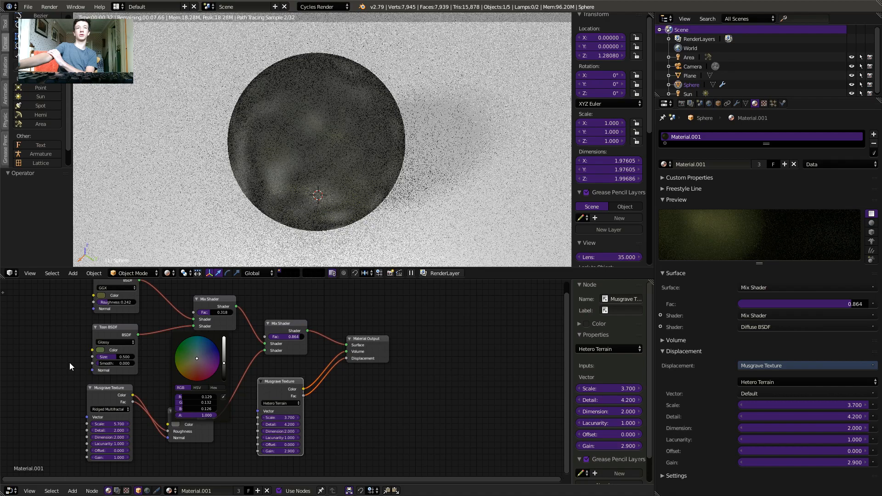
Recolor the Toon BSDF to a muted purple-grey and the Glossy BSDF to a greyish blue.
click(100, 350)
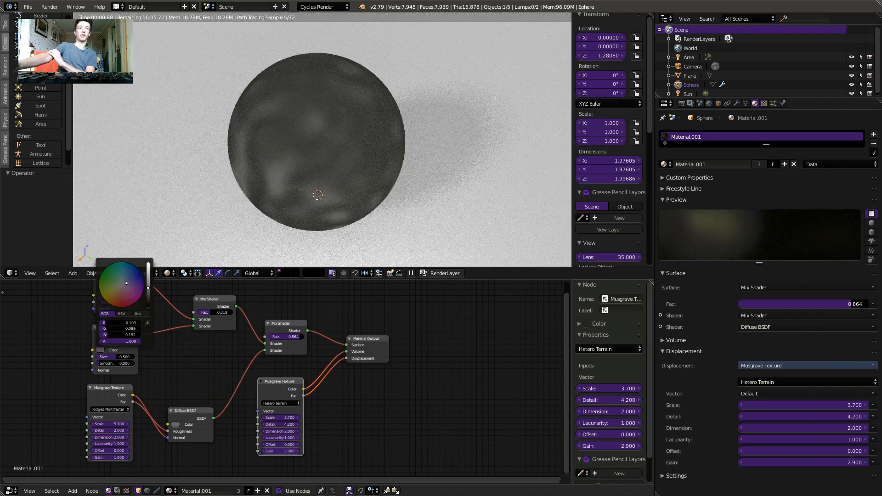
click(101, 295)
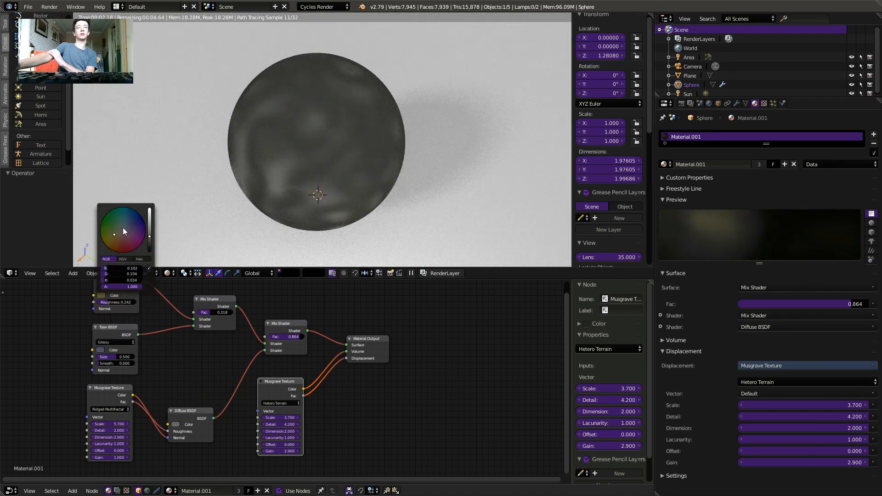
drag(123, 227, 124, 225)
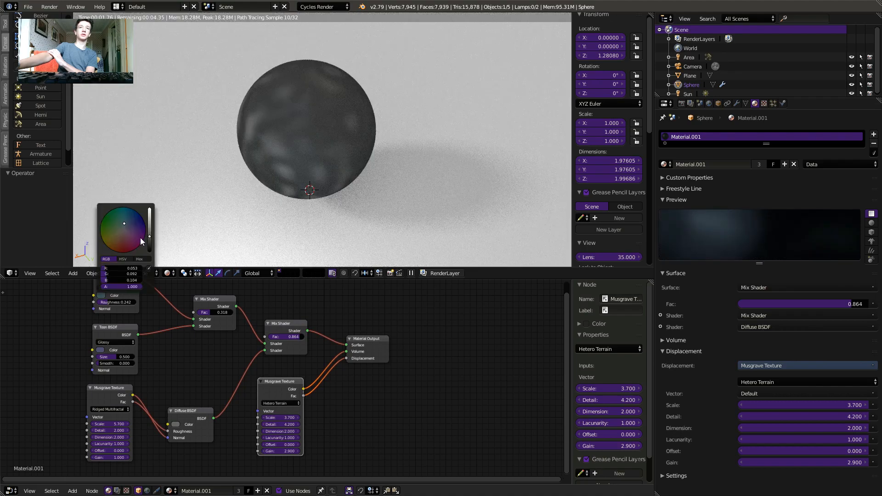
click(100, 342)
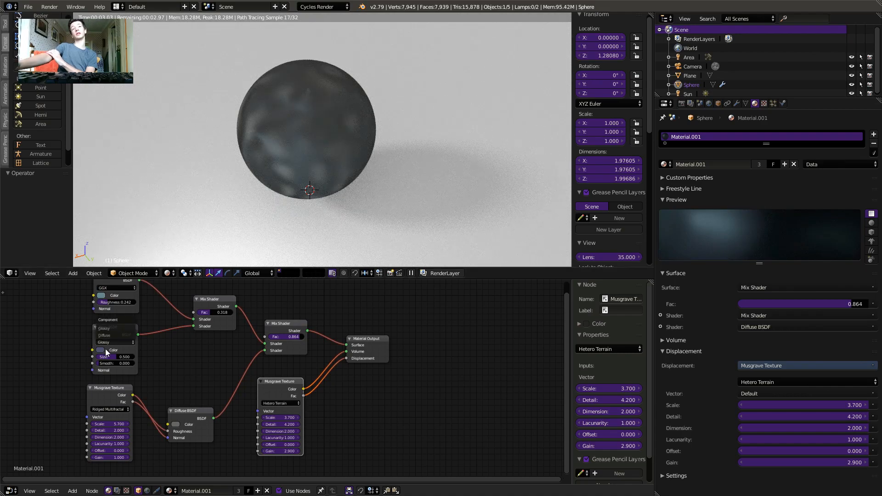
scroll(450, 377, down, 1)
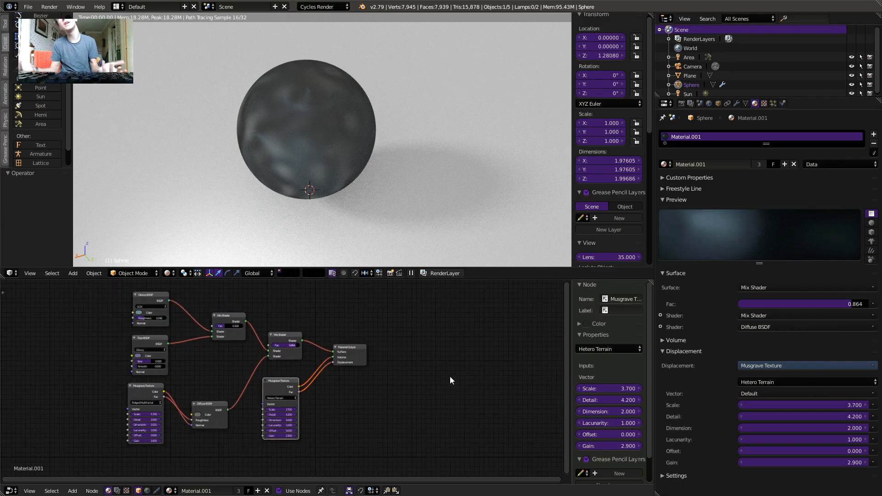